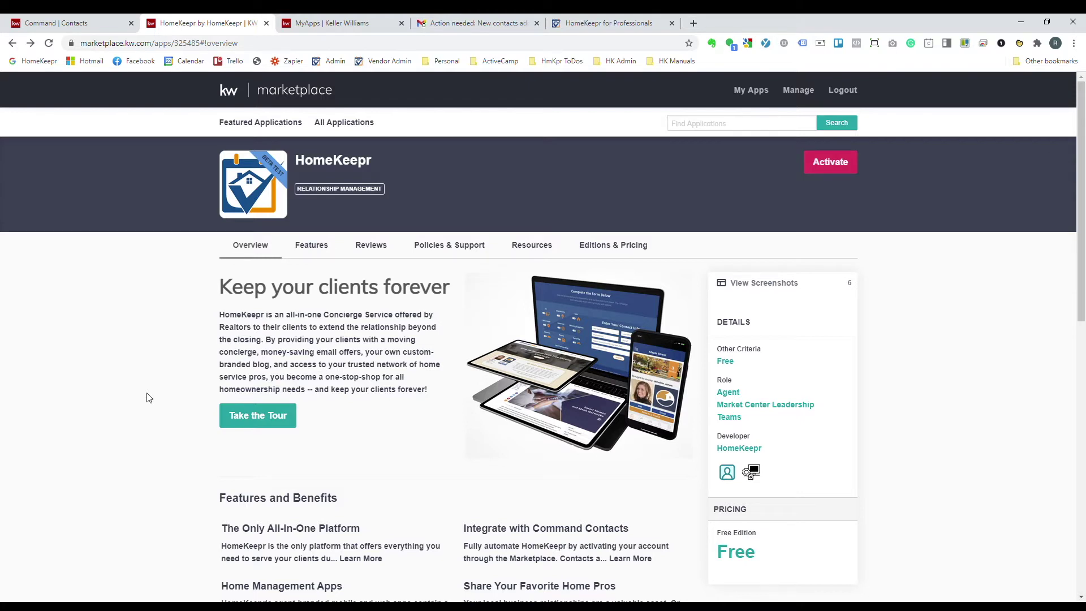
# - Activate the HomeKeepr Free Edition, agreeing to the terms of service and placing the order
pyautogui.click(839, 163)
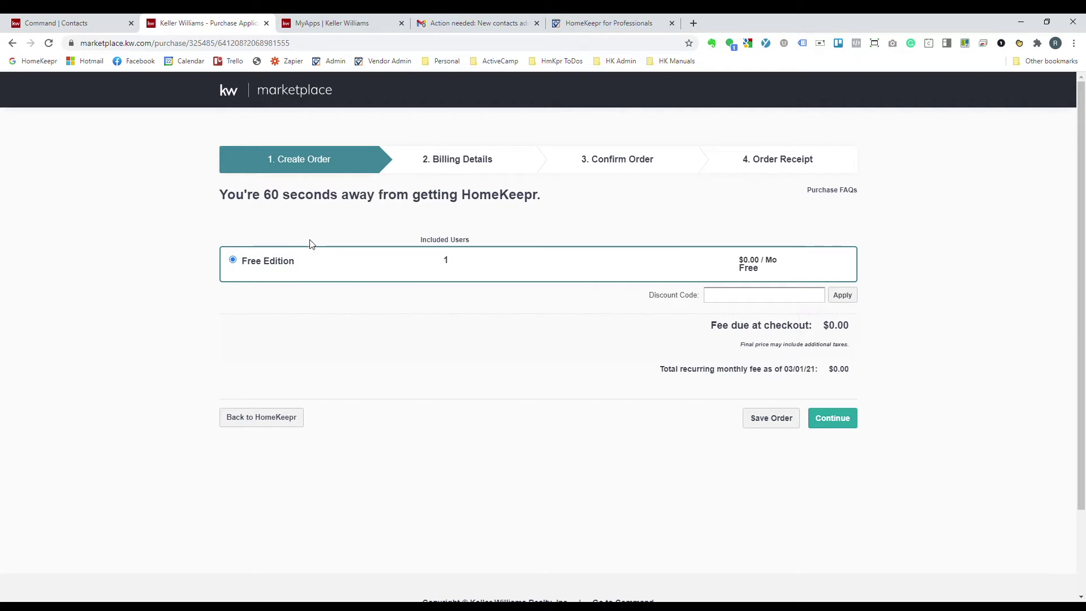
pyautogui.click(835, 420)
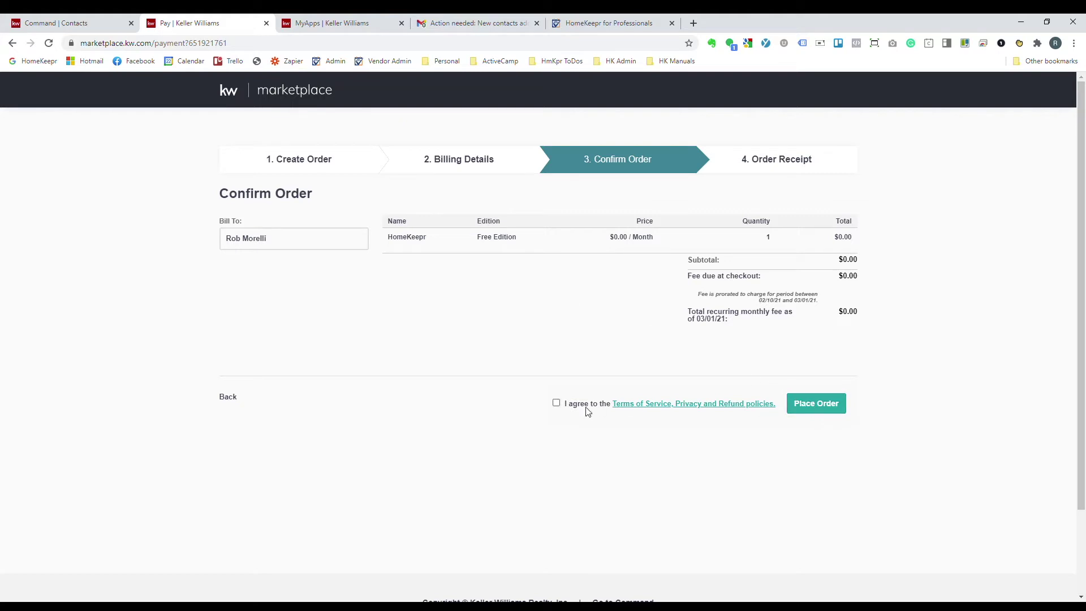
pyautogui.click(557, 402)
pyautogui.click(817, 415)
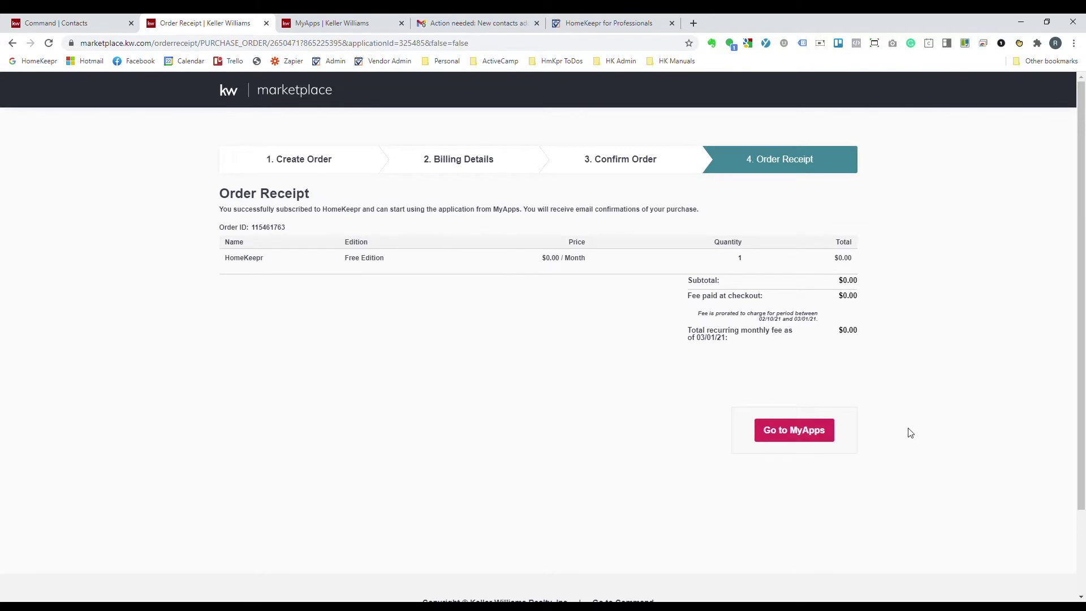
# - Launch HomeKeepr from the purchased apps and get started with the agent profile setup
pyautogui.click(792, 431)
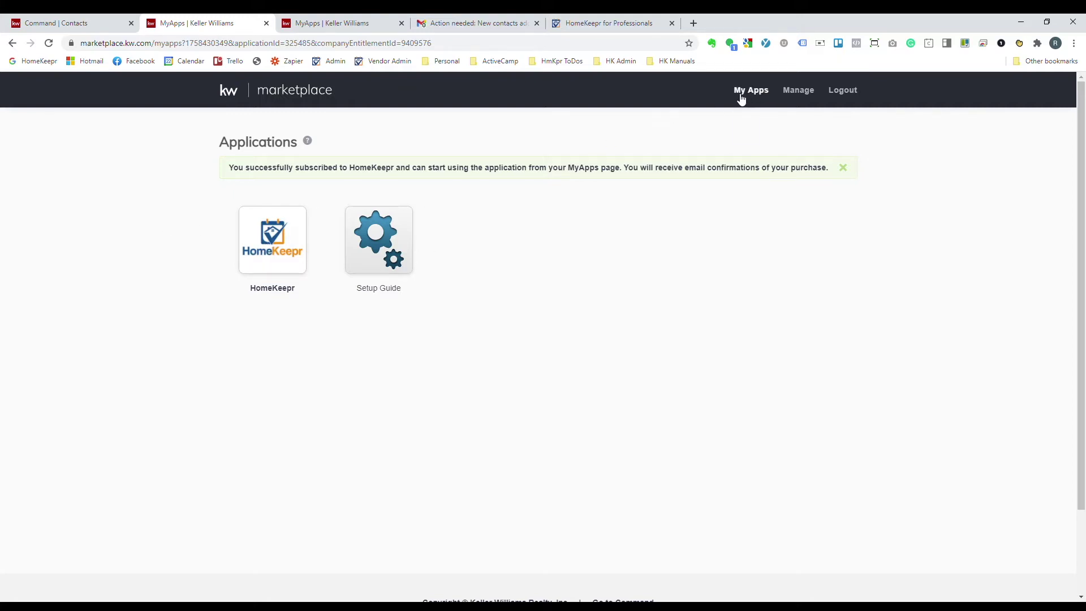
pyautogui.click(284, 264)
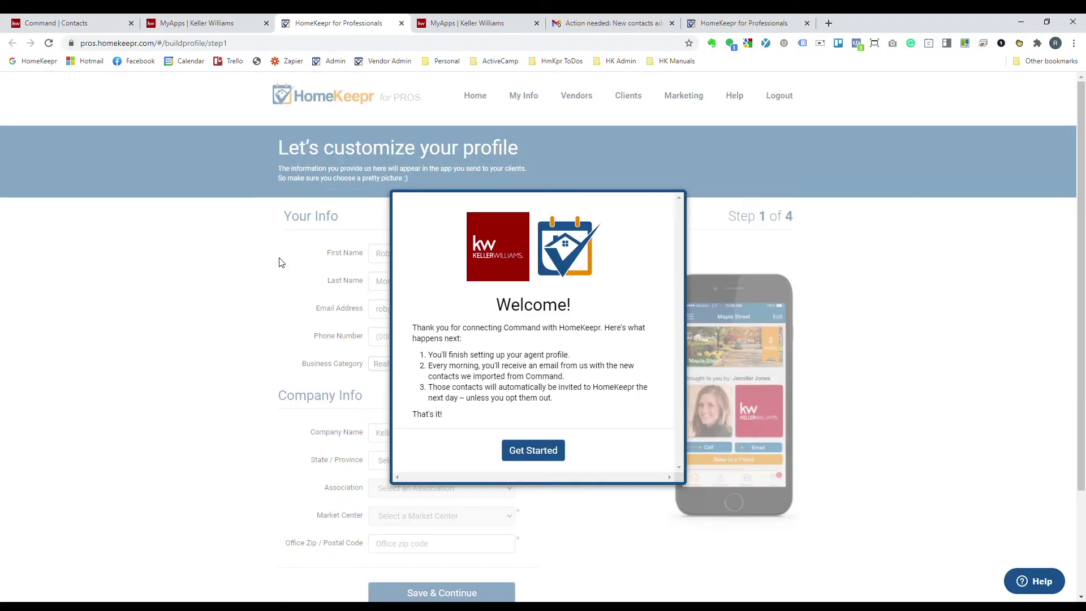
pyautogui.click(523, 452)
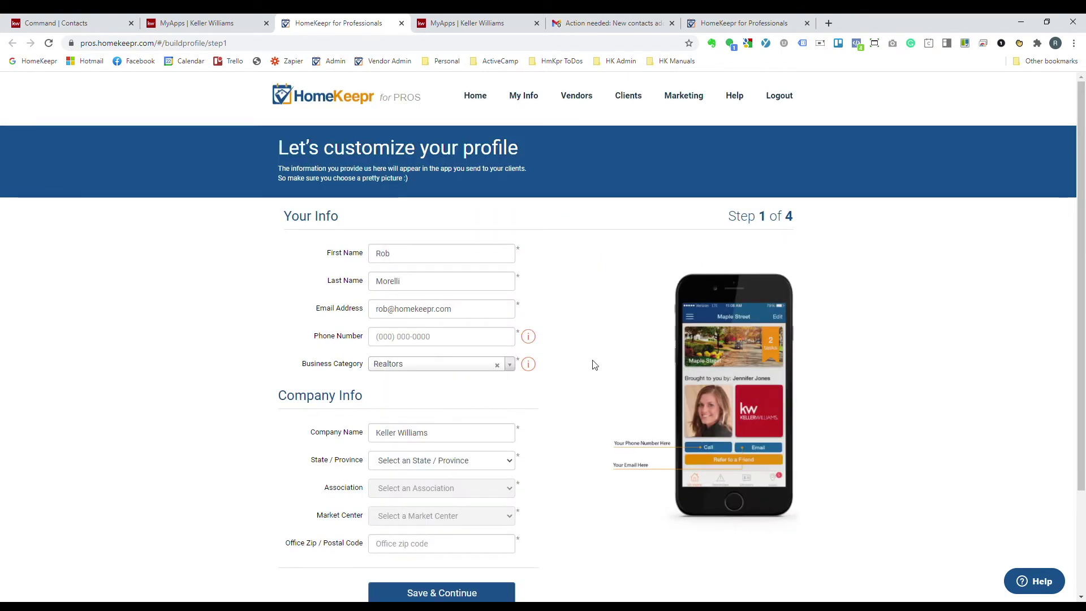
# - Enter the agent's phone number in the profile's personal information
pyautogui.click(454, 333)
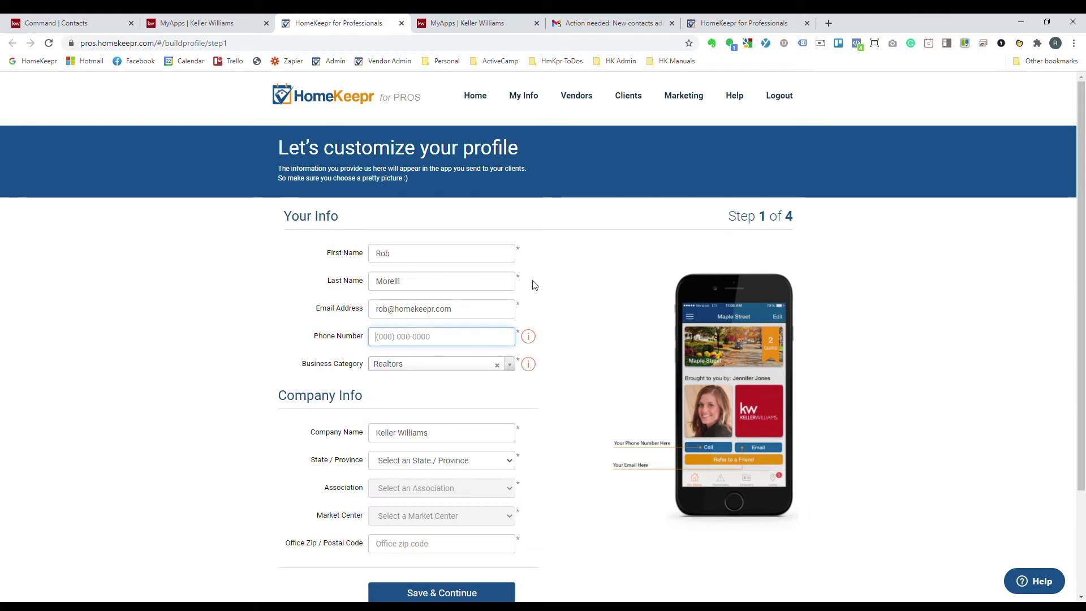
pyautogui.write('555')
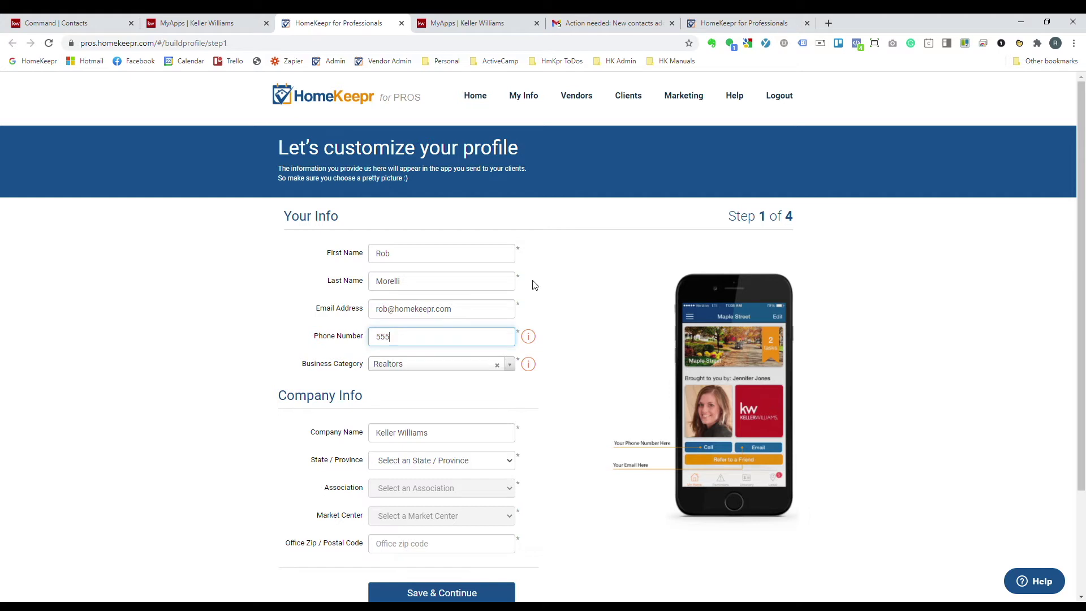
pyautogui.write(') 555-5555555')
pyautogui.press('Tab')
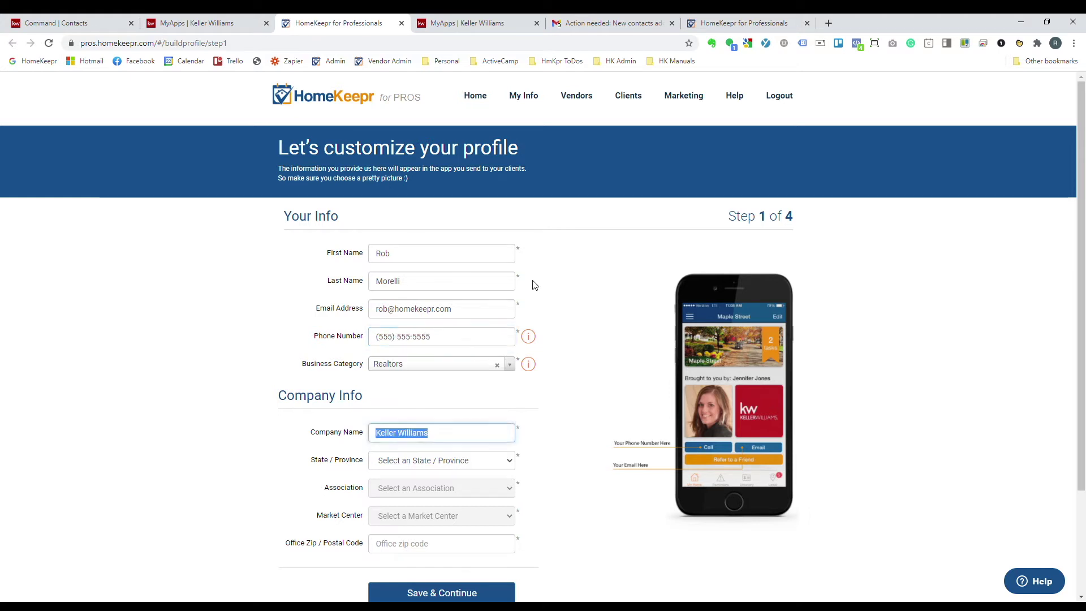
# - Set the company's state to New Jersey, association to Ocean City Board of Realtors and market center to Summit, enter the office zip code, and save
pyautogui.click(446, 433)
pyautogui.scroll(-1, 272, 425)
pyautogui.scroll(-2, 271, 416)
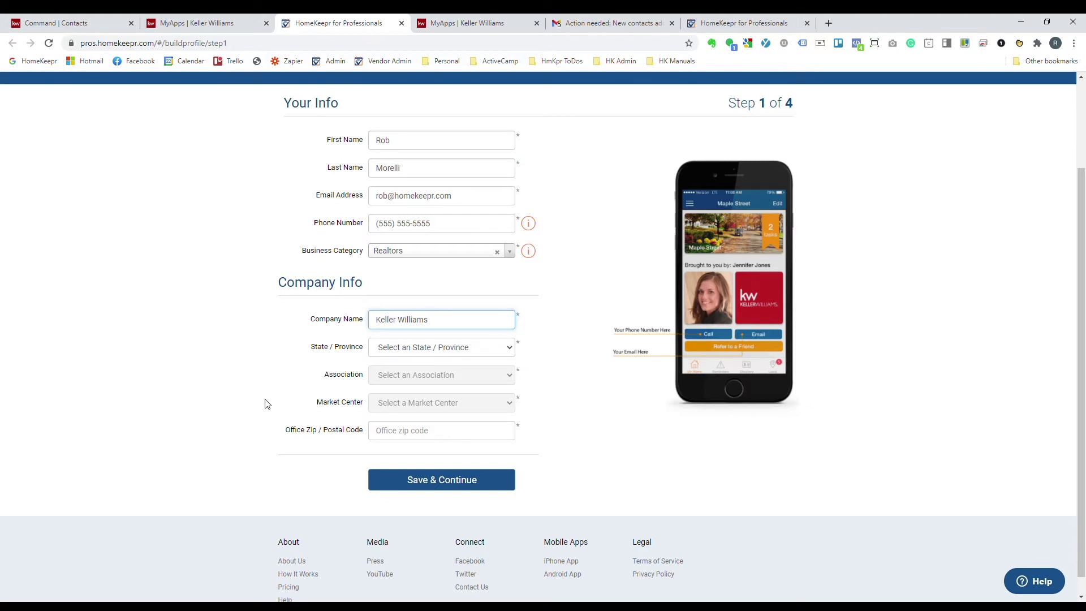
pyautogui.click(266, 403)
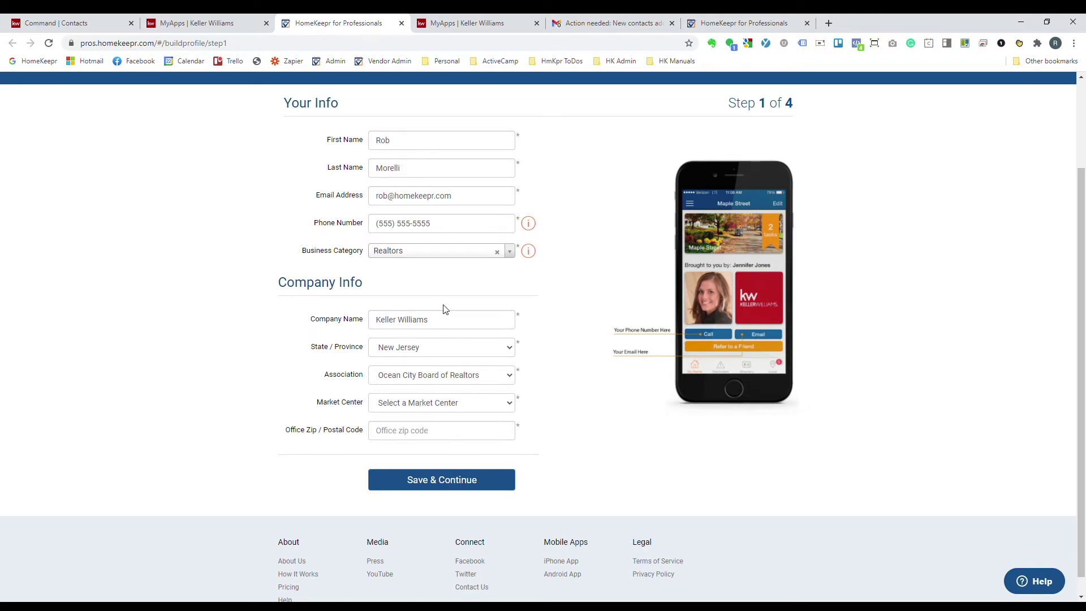
pyautogui.click(430, 431)
pyautogui.write('04792')
pyautogui.press('BackSpace')
pyautogui.press('BackSpace')
pyautogui.press('BackSpace')
pyautogui.press('BackSpace')
pyautogui.write('7928')
pyautogui.press('Return')
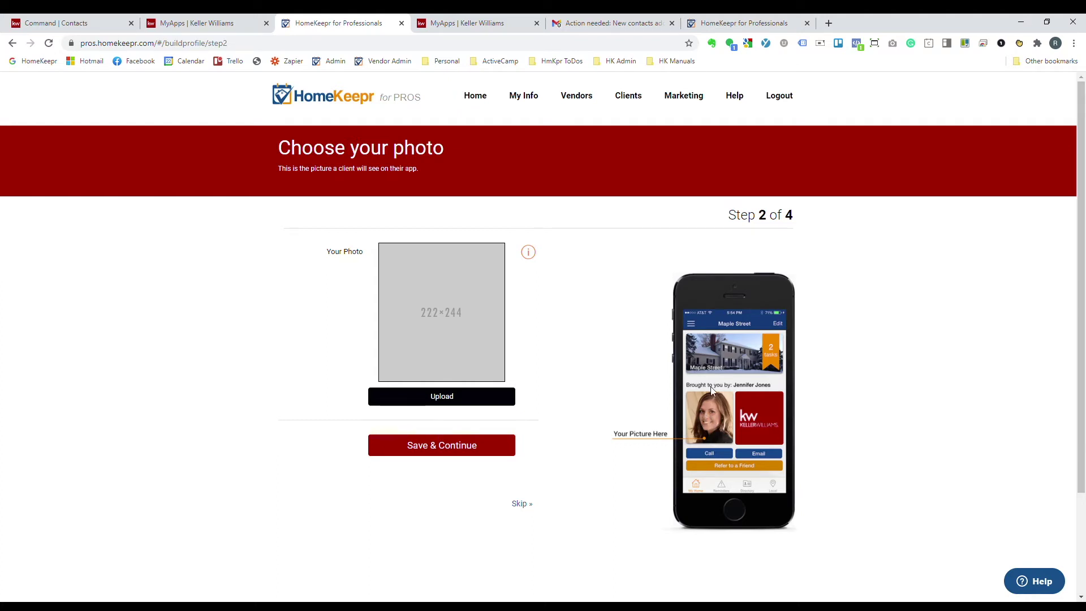
# - Upload the woman's portrait as the profile photo, submit it with the default crop, and save it
pyautogui.click(439, 401)
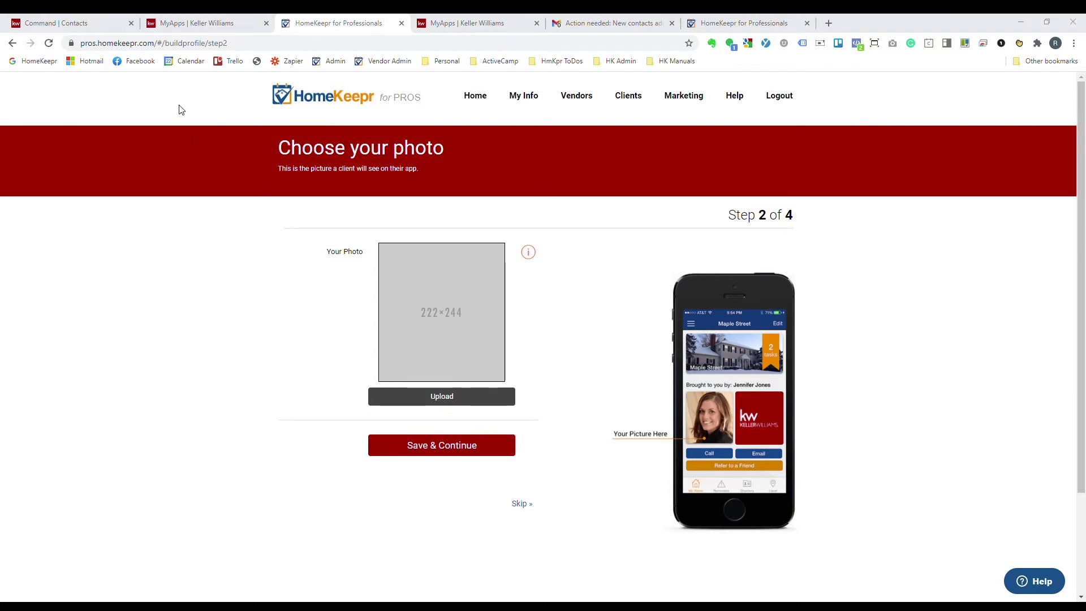
pyautogui.click(501, 419)
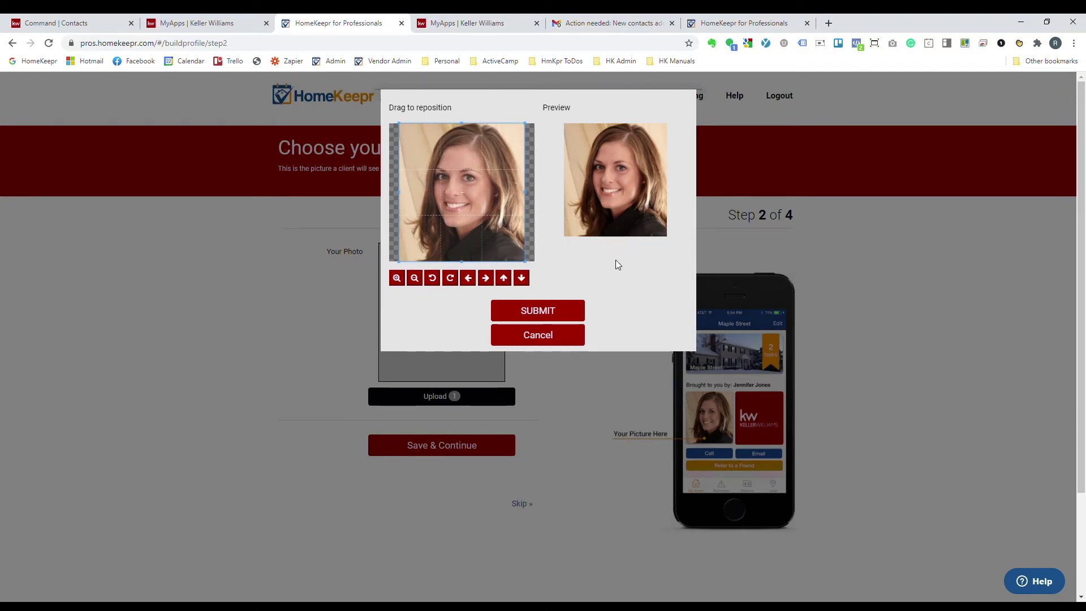
pyautogui.click(543, 307)
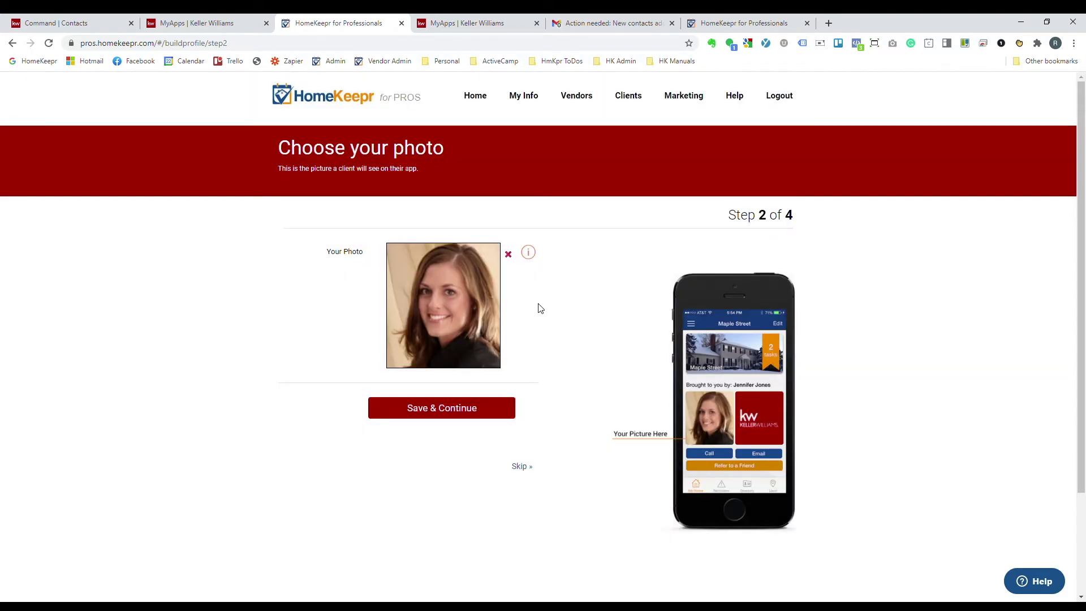
pyautogui.click(468, 415)
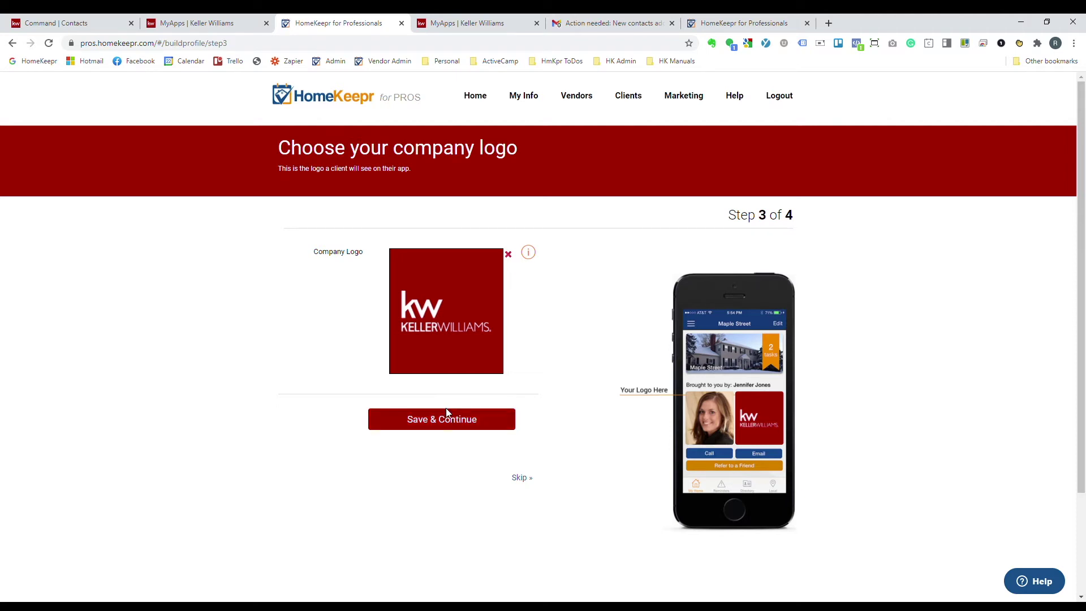
# - Finish the profile with the preset Keller Williams logo and no vendor affiliates, ending on the dashboard
pyautogui.click(451, 418)
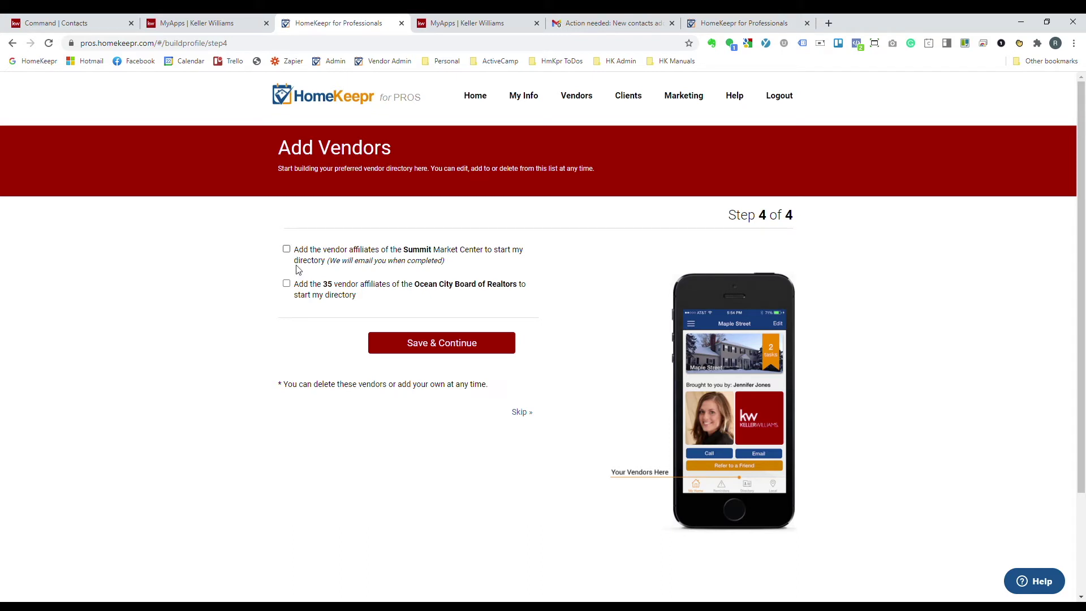
pyautogui.click(521, 414)
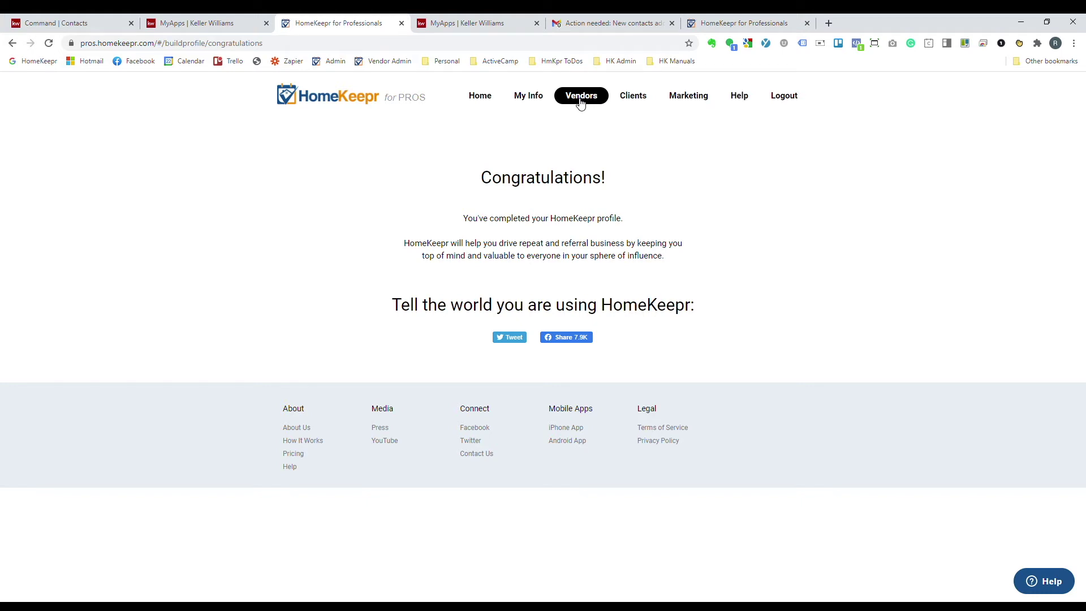
pyautogui.click(480, 97)
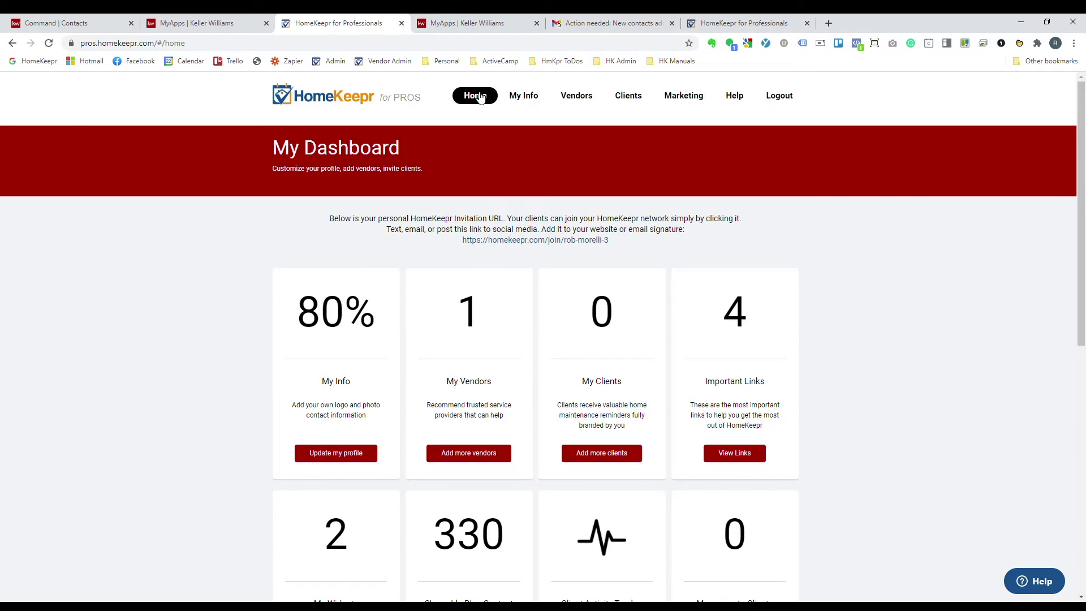
# - Check the Command contacts, and in Gmail follow the new-contacts email's Manage Moving Concierge link to review the pending client invitations
pyautogui.click(80, 23)
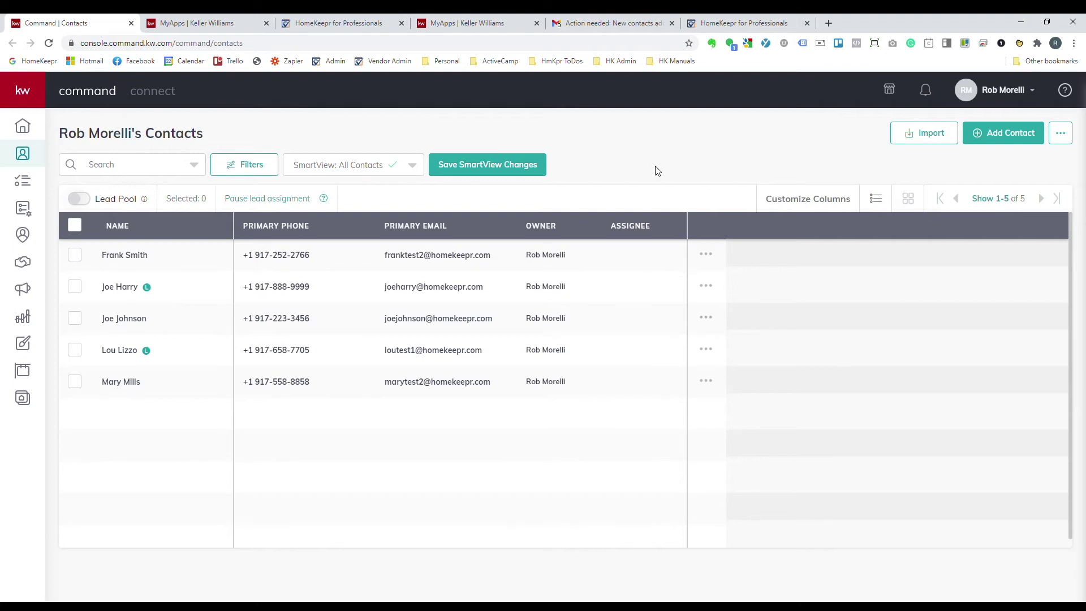
pyautogui.click(583, 27)
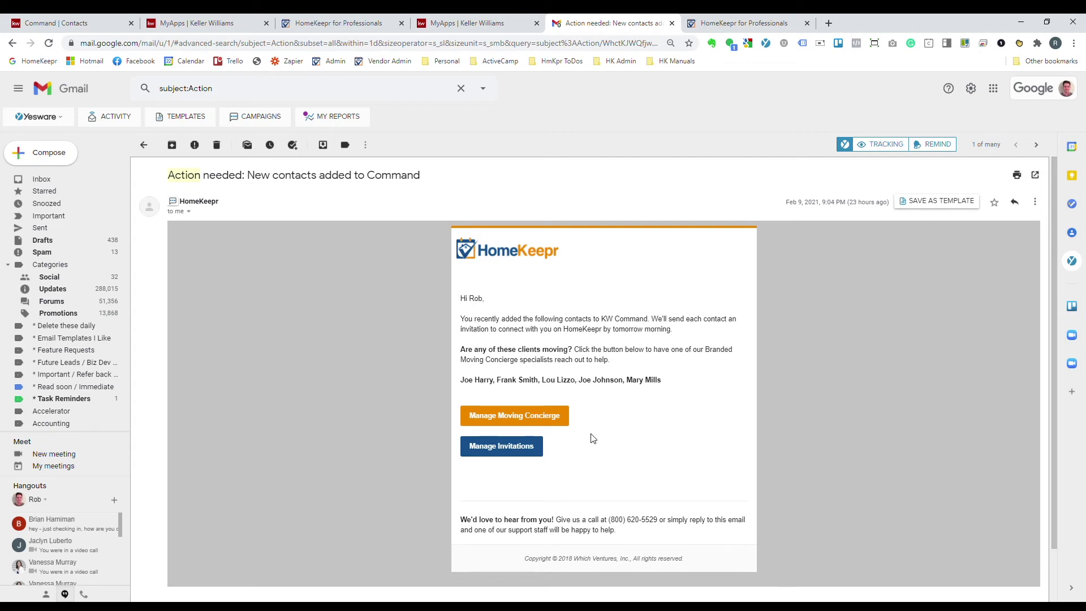
pyautogui.click(515, 419)
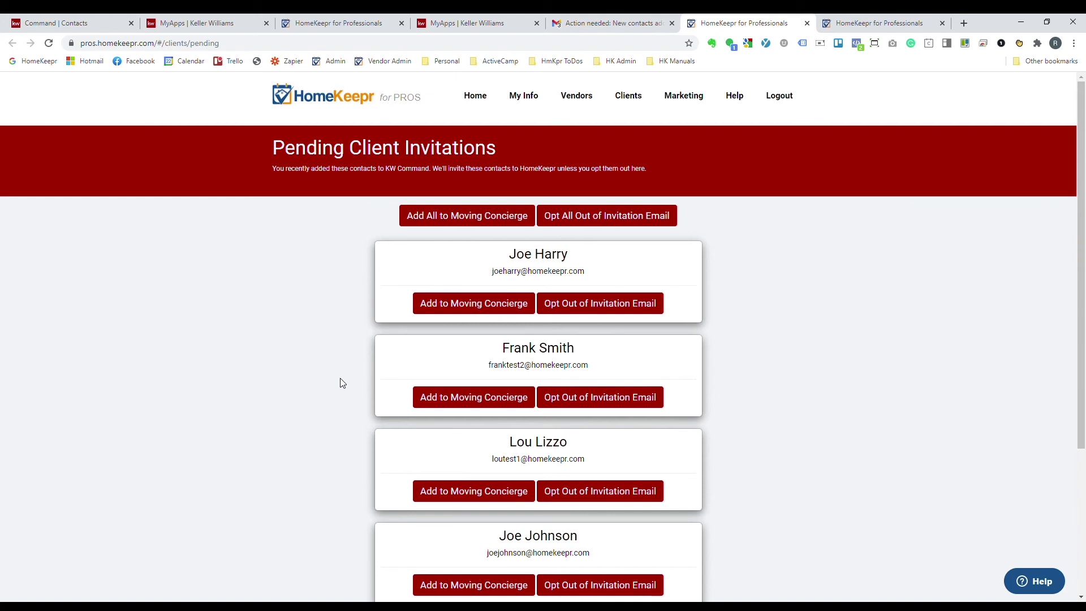
pyautogui.scroll(-1, 342, 382)
pyautogui.scroll(-1, 352, 404)
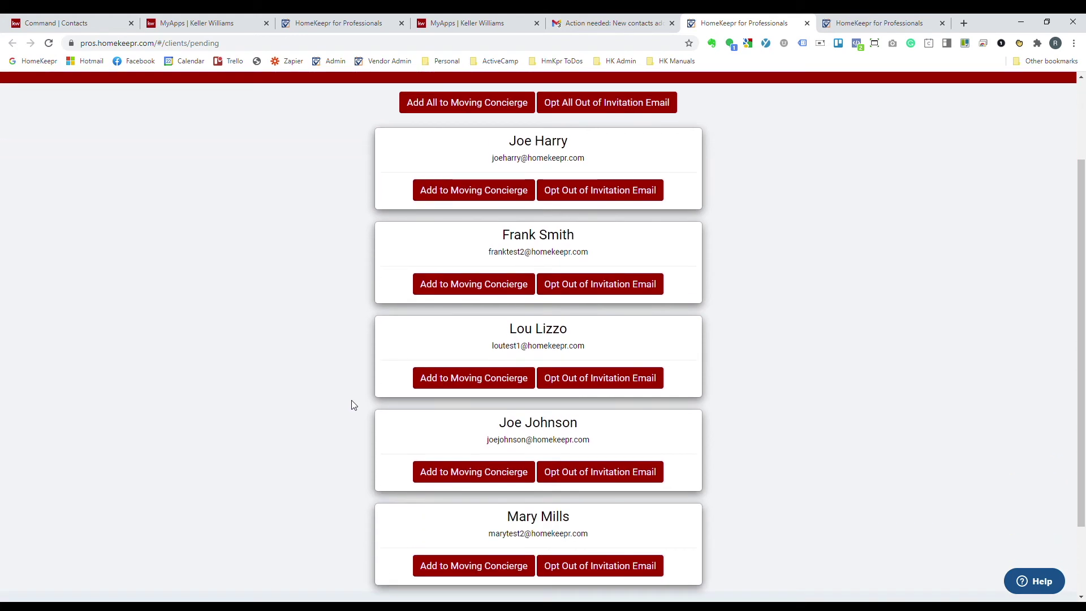
pyautogui.scroll(2, 352, 404)
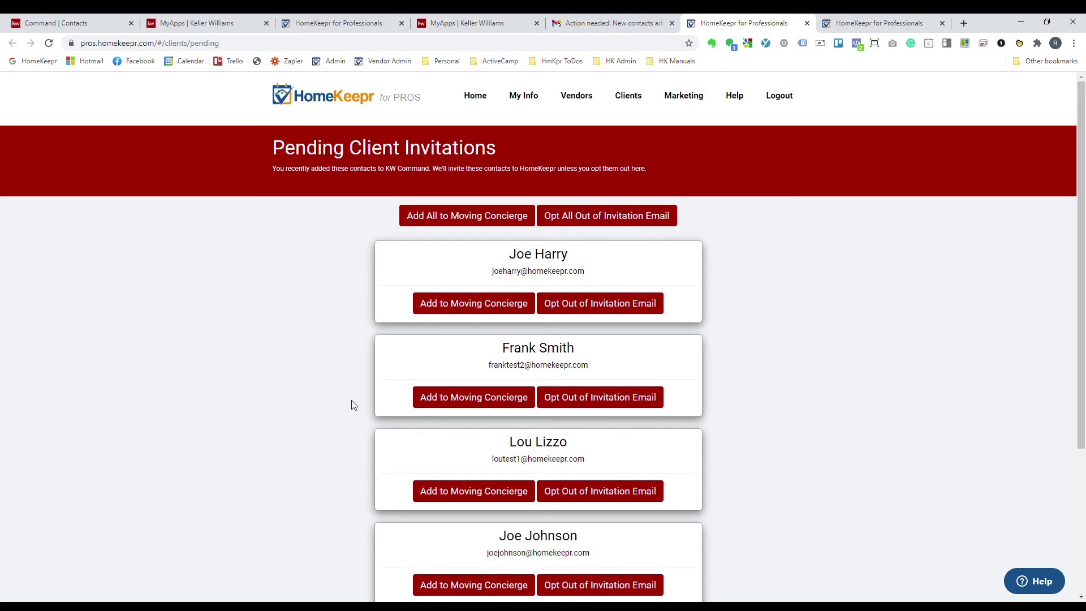
# - Opt the first and third pending clients out of the invitation email and add the second client to Moving Concierge
pyautogui.click(596, 311)
pyautogui.scroll(-1, 647, 365)
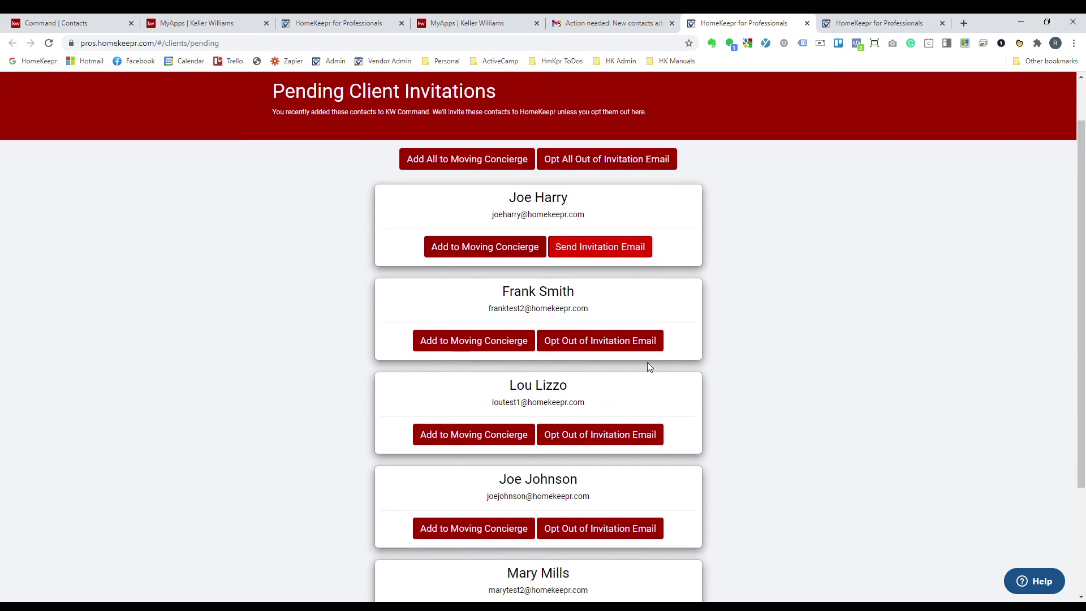
pyautogui.click(613, 446)
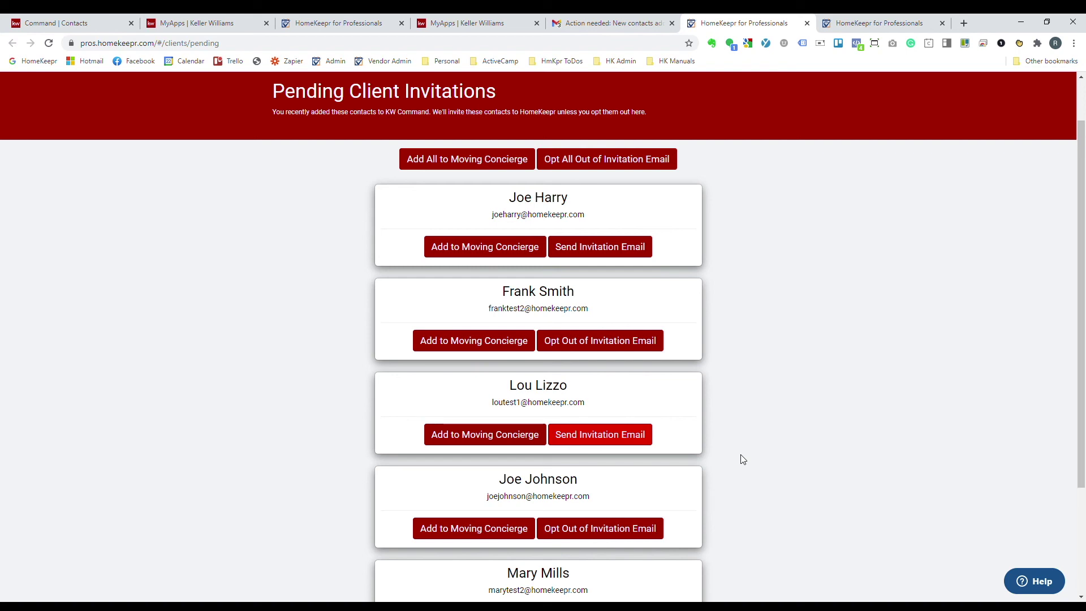
pyautogui.click(480, 343)
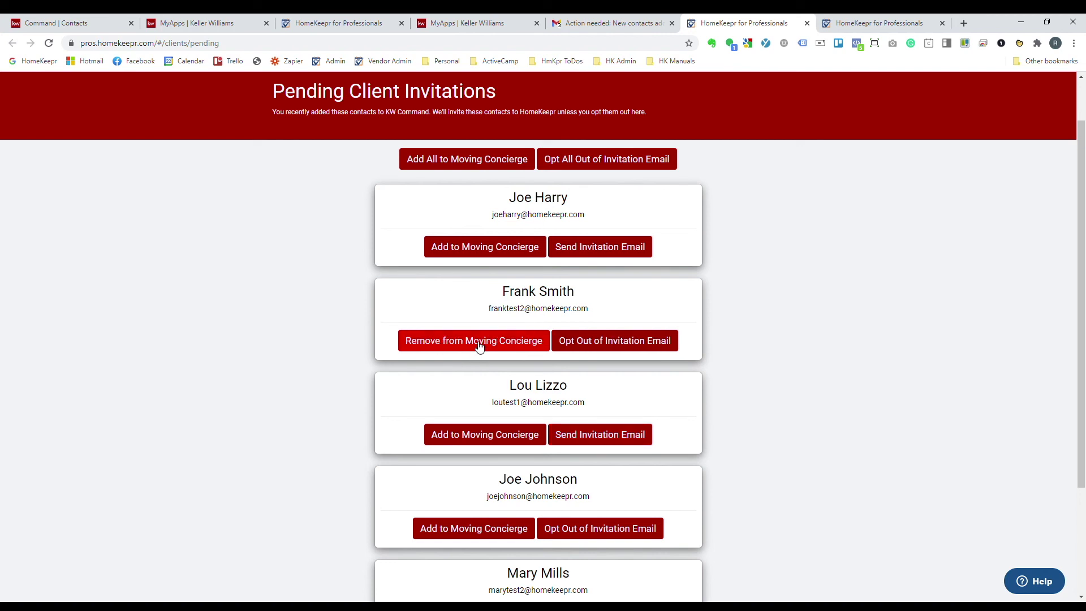